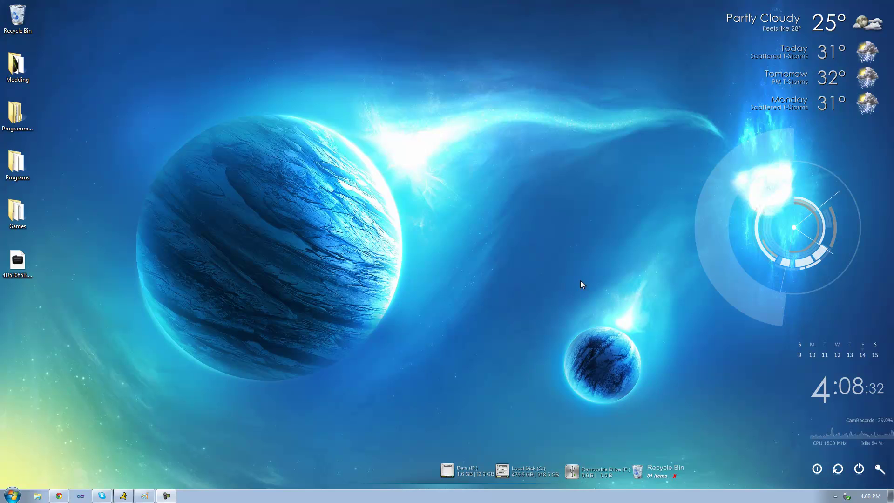
Step: Switch to Paint and handwrite the place values 1, 2, 4, 8, 16, 32, 64 and 128 beneath the eight bits, starting from the lowest bit
left_click(144, 496)
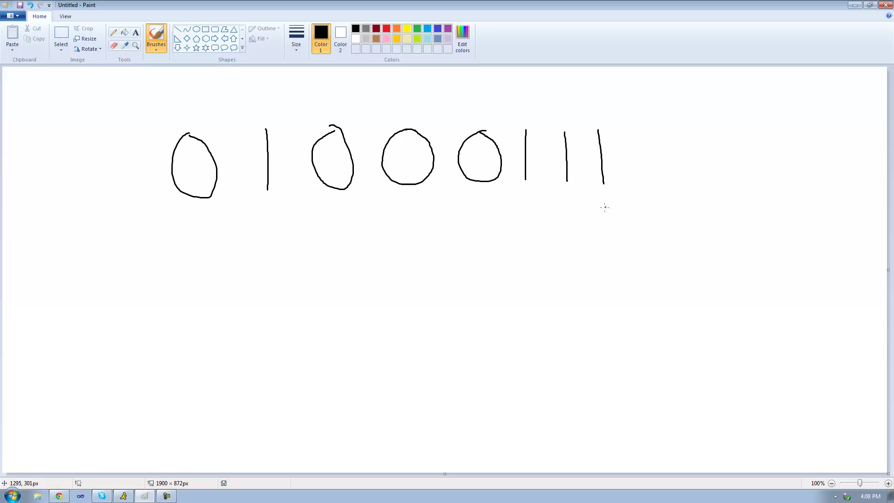
left_click_drag(603, 200, 604, 217)
left_click_drag(561, 200, 576, 210)
left_click_drag(527, 191, 537, 198)
left_click_drag(534, 192, 534, 210)
mouse_move(493, 190)
left_mouse_down()
mouse_move(487, 205)
mouse_move(489, 195)
left_mouse_up()
mouse_move(399, 191)
left_mouse_down()
mouse_move(400, 205)
mouse_move(414, 204)
mouse_move(406, 201)
left_mouse_up()
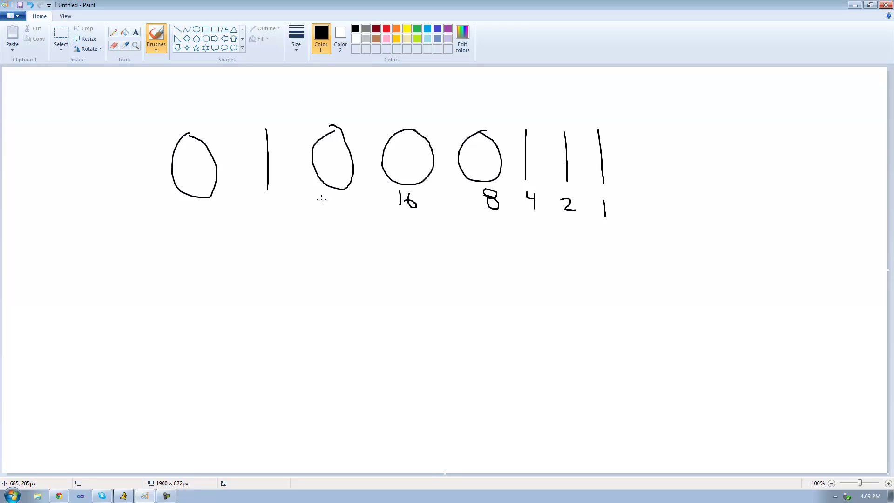
mouse_move(323, 197)
left_mouse_down()
mouse_move(336, 209)
mouse_move(329, 211)
mouse_move(353, 210)
left_mouse_up()
mouse_move(253, 200)
left_mouse_down()
mouse_move(255, 215)
mouse_move(272, 207)
left_mouse_up()
mouse_move(179, 208)
left_mouse_down()
mouse_move(180, 216)
mouse_move(201, 216)
mouse_move(203, 204)
mouse_move(201, 212)
left_mouse_up()
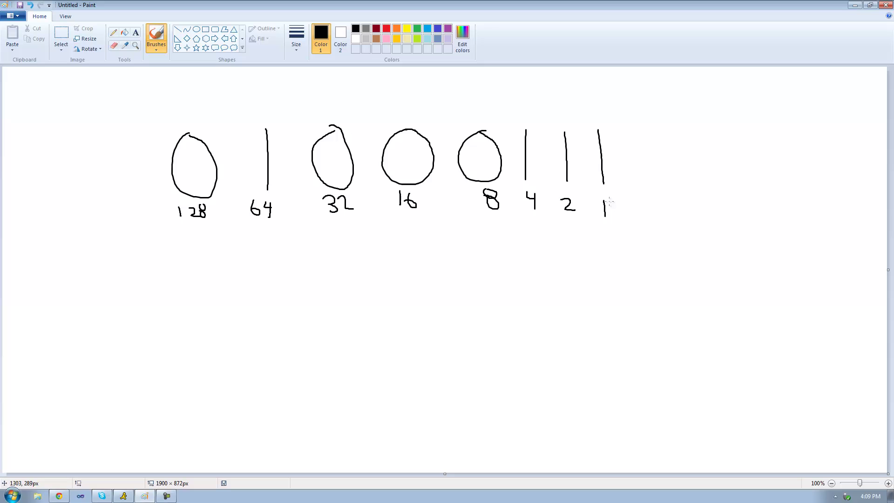
Step: Handwrite the sum 1 + 2 + 4 + 64 below the row of place values
left_click_drag(388, 281, 386, 301)
mouse_move(404, 287)
left_mouse_down()
mouse_move(403, 297)
mouse_move(429, 298)
left_mouse_up()
mouse_move(446, 286)
left_mouse_down()
mouse_move(446, 299)
mouse_move(469, 291)
mouse_move(466, 298)
left_mouse_up()
left_click_drag(491, 200, 492, 202)
mouse_move(486, 281)
left_mouse_down()
mouse_move(486, 292)
mouse_move(504, 282)
mouse_move(530, 287)
left_mouse_up()
left_click_drag(525, 276, 525, 295)
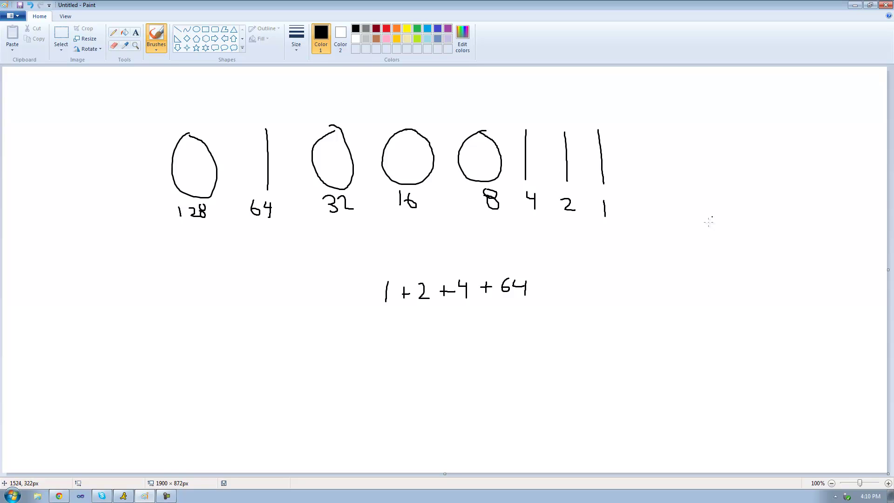
Step: Calculate 1 + 2 + 4 + 64 in Calculator and handwrite = 71 after the sum in Paint
key("super")
left_click(42, 154)
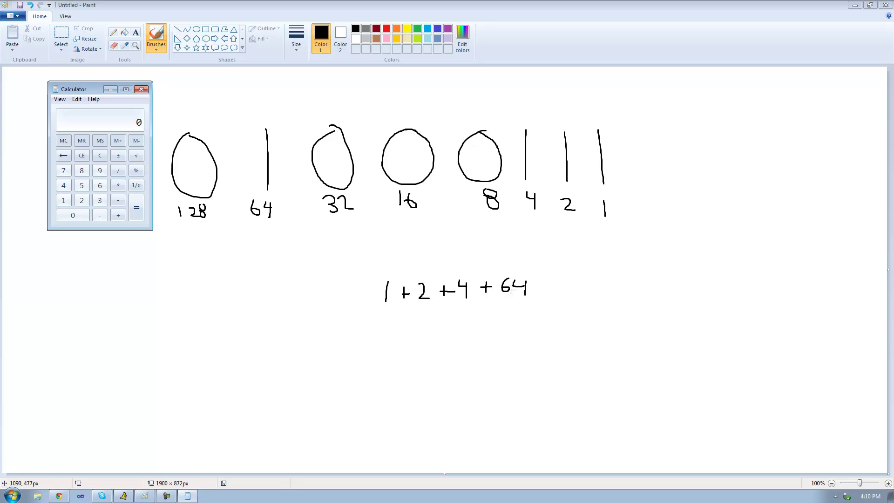
left_click(63, 200)
left_click(118, 215)
left_click(81, 200)
left_click(117, 214)
left_click(67, 186)
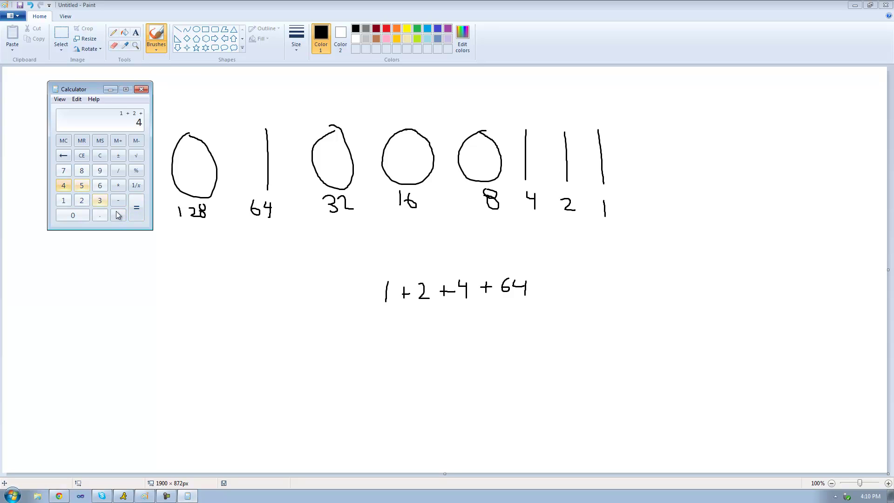
left_click(118, 214)
left_click(100, 185)
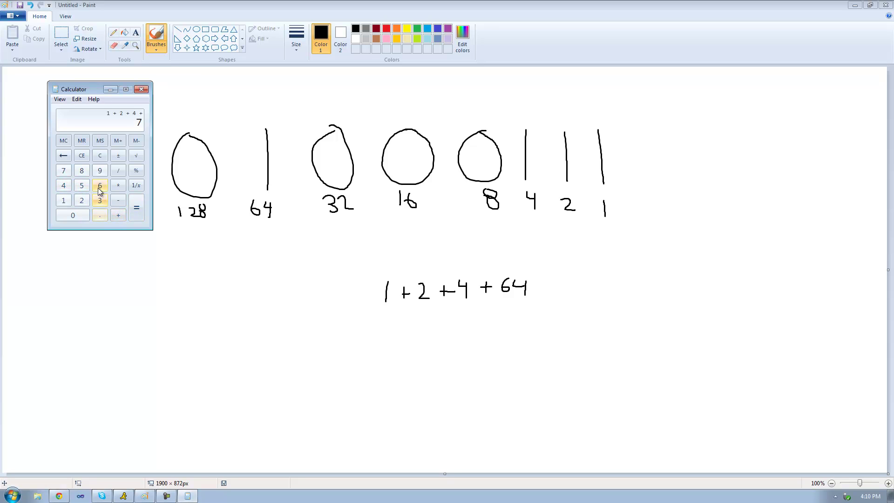
left_click(65, 186)
left_click(136, 207)
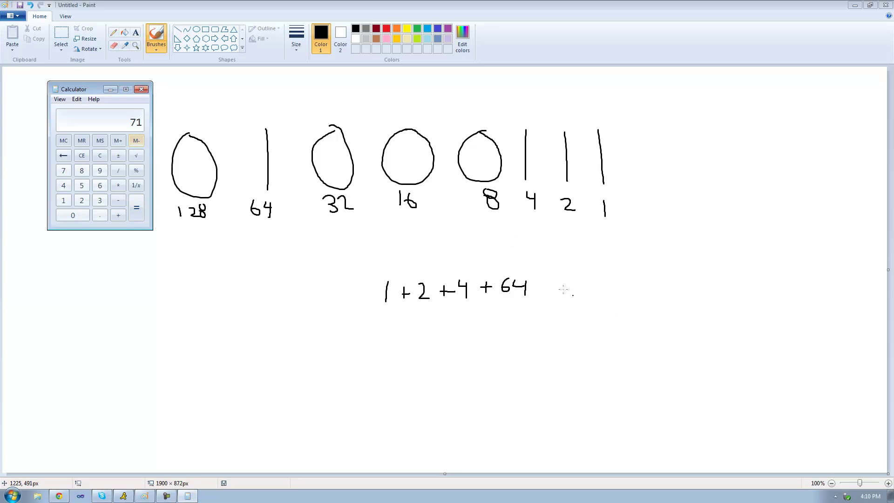
mouse_move(537, 285)
left_mouse_down()
mouse_move(571, 296)
mouse_move(583, 282)
mouse_move(585, 297)
left_mouse_up()
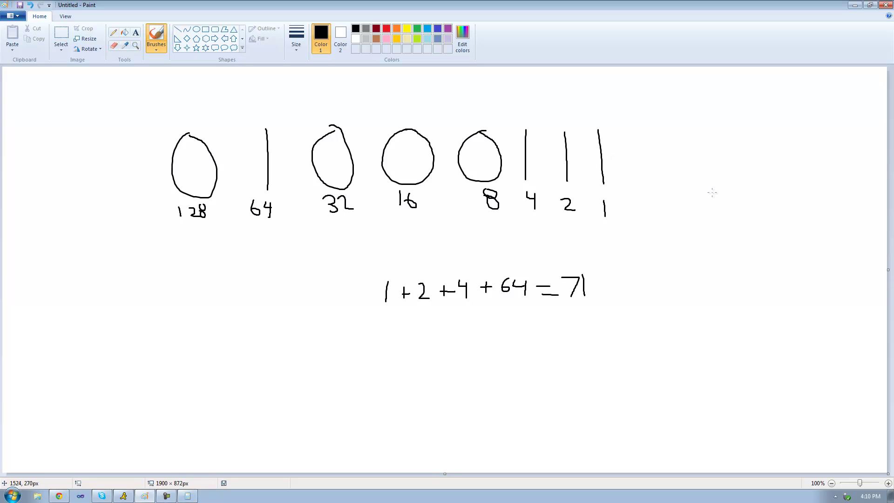
Step: Bring Calculator back up and switch it to Programmer mode
left_click(188, 496)
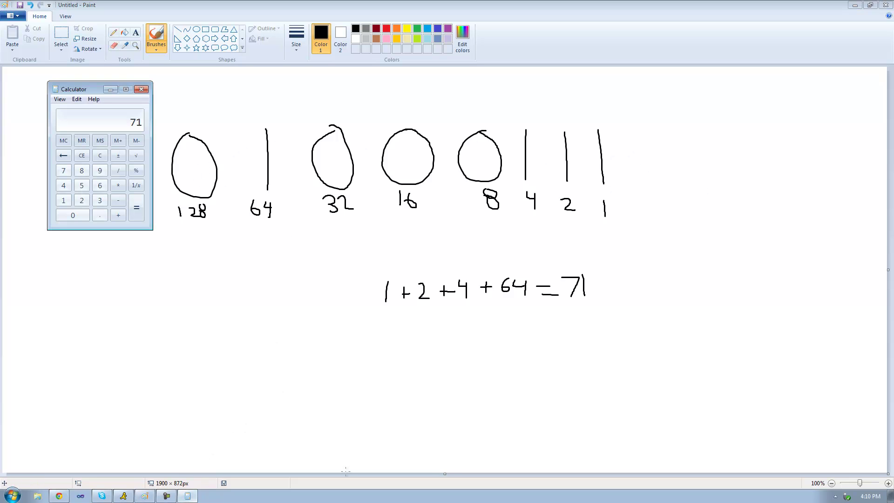
left_click_drag(93, 92, 118, 92)
left_click(101, 100)
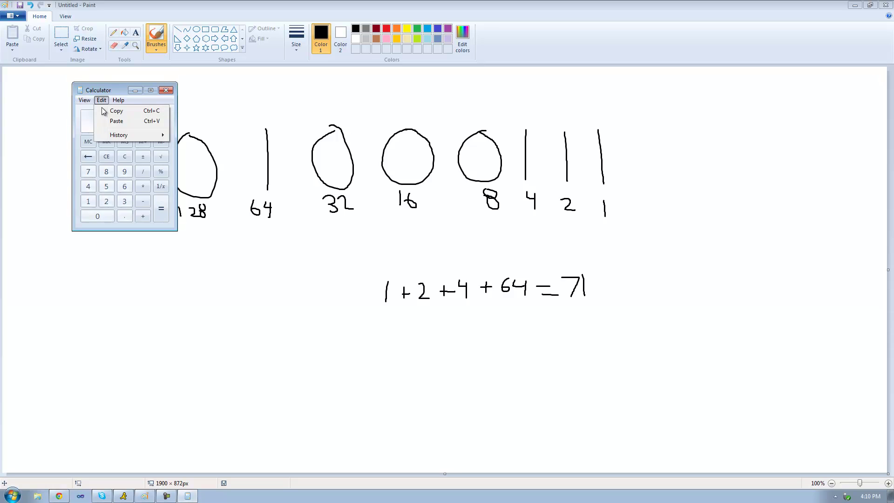
mouse_move(81, 101)
left_click(95, 132)
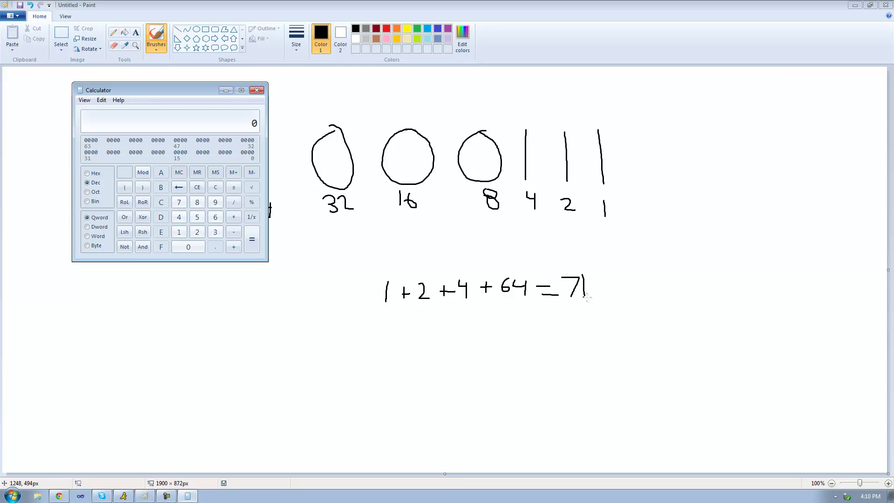
Step: Enter 71 in decimal, convert it to binary, and move Calculator clear of the handwritten bits
left_click(179, 202)
left_click(180, 231)
left_click(91, 200)
mouse_move(194, 96)
left_mouse_down()
mouse_move(714, 120)
mouse_move(771, 130)
left_mouse_up()
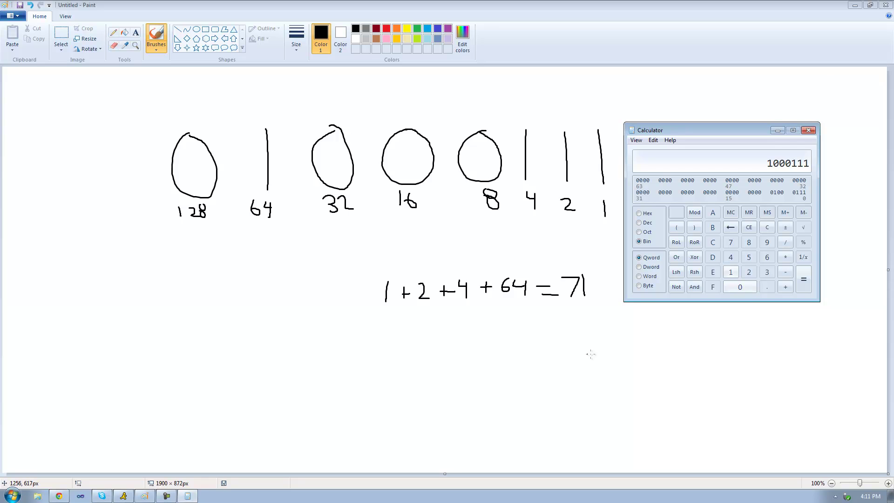
Step: Handwrite 71 = 071 below the finished sum in Paint
mouse_move(590, 354)
left_mouse_down()
mouse_move(600, 369)
mouse_move(679, 345)
mouse_move(698, 363)
left_mouse_up()
left_click_drag(714, 339, 714, 356)
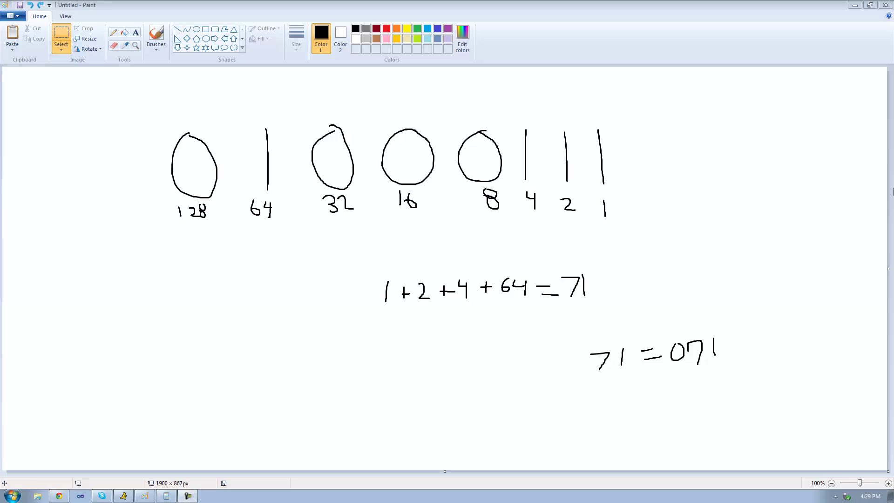
Step: Erase the whole eight-bit drawing, then paste the copied 16-bit drawing and place it around the middle of the canvas
left_click_drag(736, 408, 141, 106)
key("Delete")
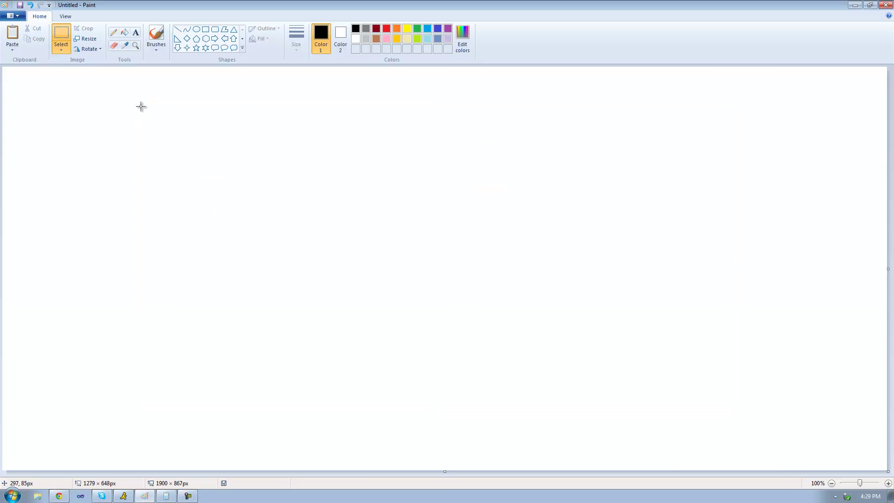
key("ctrl+v")
mouse_move(273, 180)
left_mouse_down()
mouse_move(329, 165)
mouse_move(376, 244)
left_mouse_up()
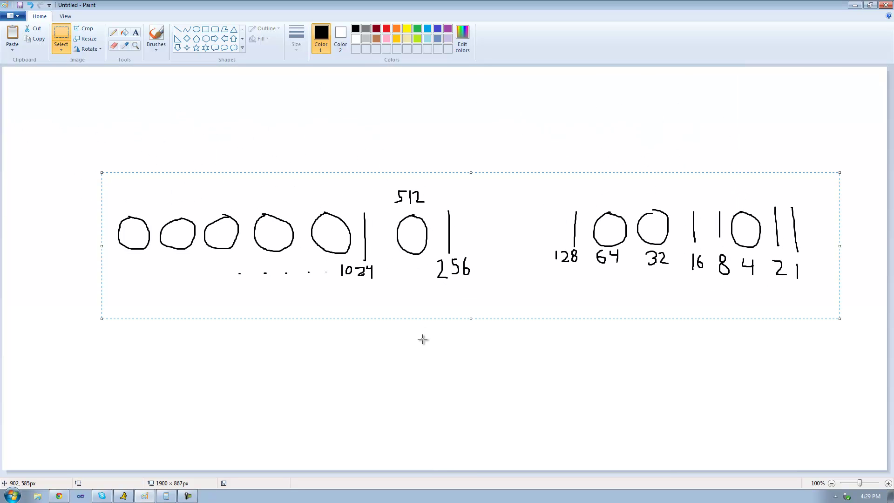
left_click(423, 337)
Step: Examine the lower byte and the whole 16-bit number by outlining each with selections
mouse_move(544, 194)
left_mouse_down()
mouse_move(567, 215)
mouse_move(801, 304)
left_mouse_up()
left_click(816, 293)
mouse_move(86, 180)
left_mouse_down()
mouse_move(131, 204)
mouse_move(678, 299)
mouse_move(846, 303)
left_mouse_up()
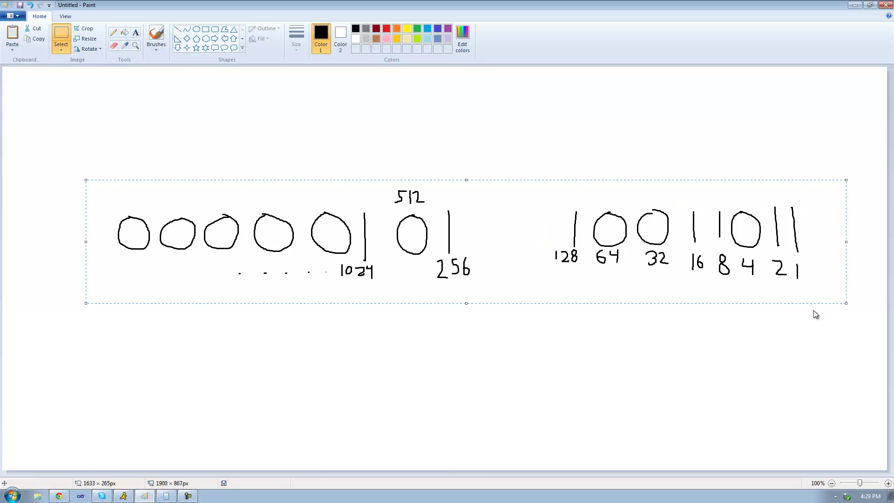
left_click(747, 336)
left_click_drag(483, 196, 541, 285)
left_click(567, 311)
left_click_drag(530, 179, 815, 284)
mouse_move(102, 182)
left_mouse_down()
mouse_move(103, 193)
mouse_move(377, 266)
mouse_move(818, 300)
left_mouse_up()
left_click(779, 322)
Step: Handwrite 1 + 2 + 8 + 16 with the brush below the 16-bit number
left_click(156, 36)
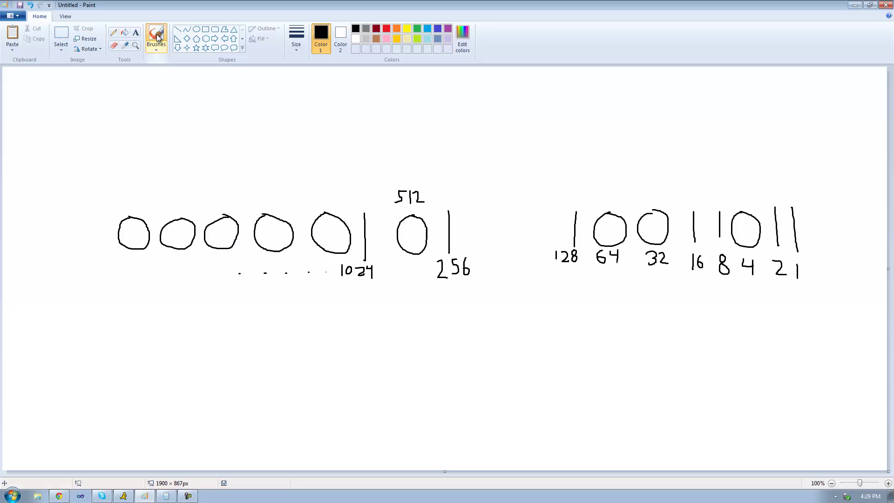
left_click(607, 259)
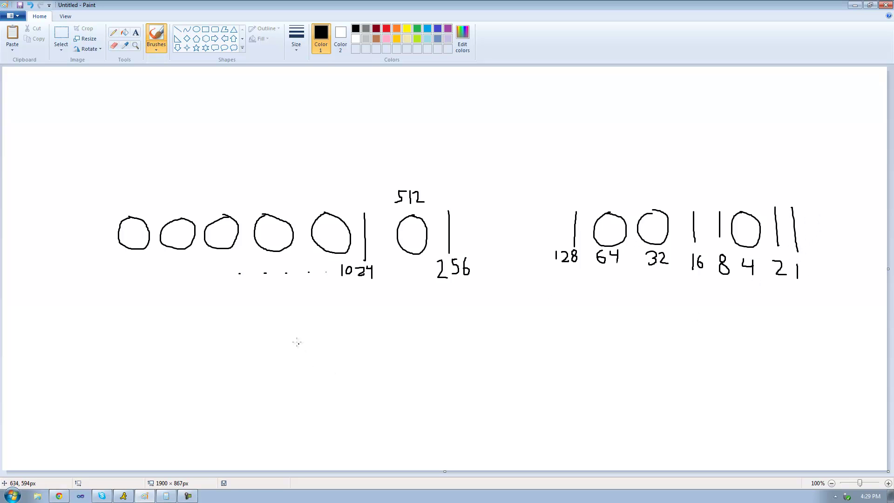
mouse_move(297, 343)
left_mouse_down()
mouse_move(295, 356)
mouse_move(316, 349)
left_mouse_up()
left_click(320, 354)
mouse_move(322, 345)
left_mouse_down()
mouse_move(331, 357)
mouse_move(343, 351)
left_mouse_up()
mouse_move(359, 341)
left_mouse_down()
mouse_move(354, 347)
mouse_move(374, 350)
left_mouse_up()
mouse_move(370, 346)
left_mouse_down()
mouse_move(370, 355)
mouse_move(383, 351)
left_mouse_up()
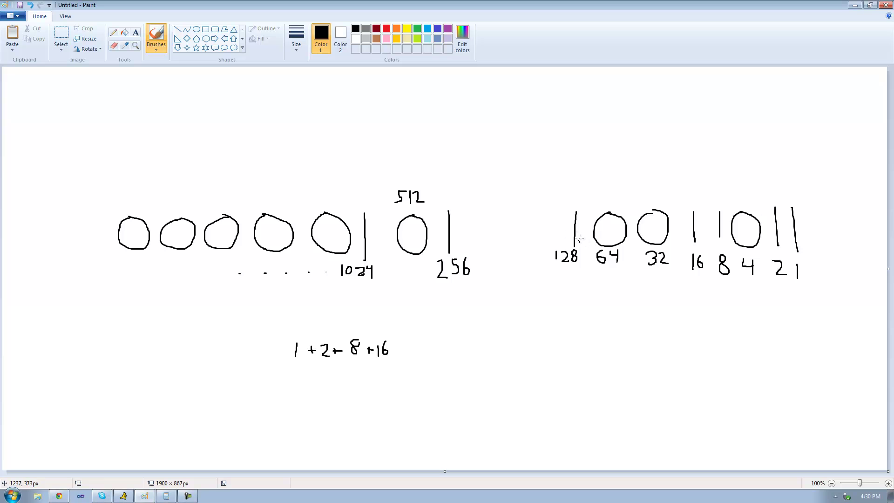
Step: Extend the handwritten sum with + 128 + 256 + 1024
mouse_move(403, 345)
left_mouse_down()
mouse_move(412, 354)
mouse_move(429, 347)
left_mouse_up()
left_click(439, 354)
mouse_move(443, 340)
left_mouse_down()
mouse_move(443, 352)
mouse_move(448, 348)
left_mouse_up()
mouse_move(448, 343)
left_mouse_down()
mouse_move(462, 350)
mouse_move(477, 336)
mouse_move(474, 346)
left_mouse_up()
mouse_move(489, 338)
left_mouse_down()
mouse_move(489, 345)
mouse_move(527, 346)
mouse_move(532, 335)
mouse_move(530, 348)
left_mouse_up()
key("ctrl+z")
key("ctrl+z")
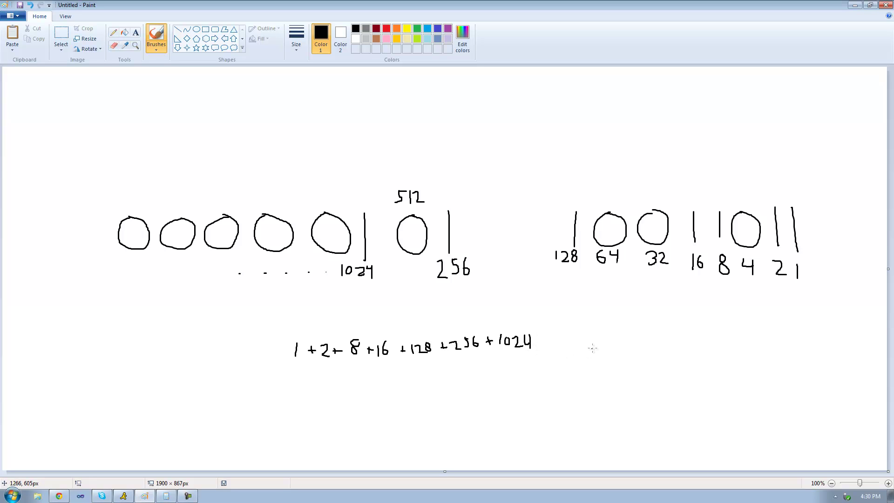
left_click(592, 347)
Step: Bring up Calculator and enter 1 + 2 + 8 + 16 + 128 in decimal
left_click(166, 496)
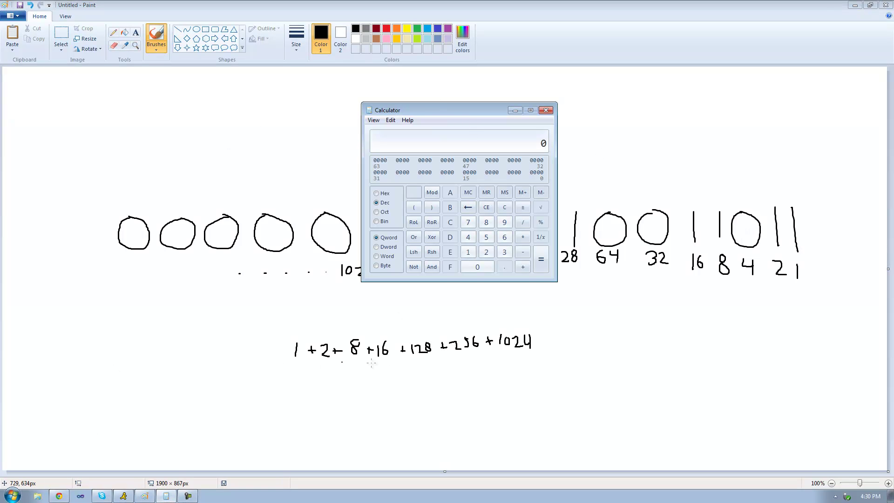
left_click(468, 252)
left_click(521, 267)
left_click(486, 222)
left_click(522, 266)
left_click(468, 253)
left_click(504, 237)
left_click(525, 267)
left_click(470, 252)
left_click(484, 252)
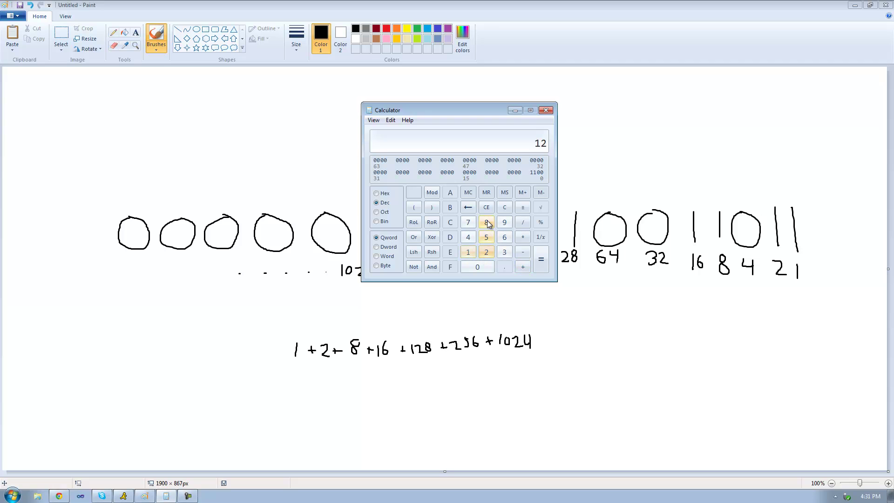
left_click(486, 222)
Step: Add 256 and 1024 to the running sum and calculate the total
left_click(523, 266)
left_click(485, 253)
left_click(487, 238)
left_click(504, 236)
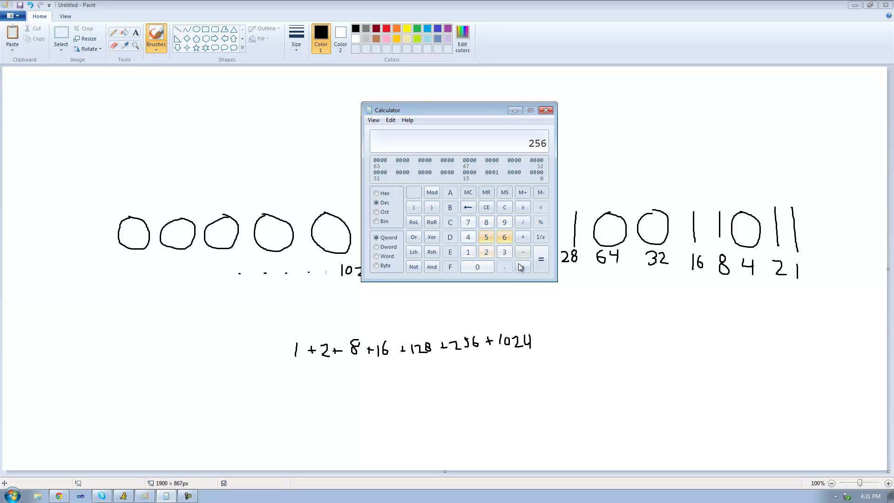
left_click(521, 266)
left_click(468, 252)
left_click(477, 262)
left_click(487, 254)
left_click(467, 238)
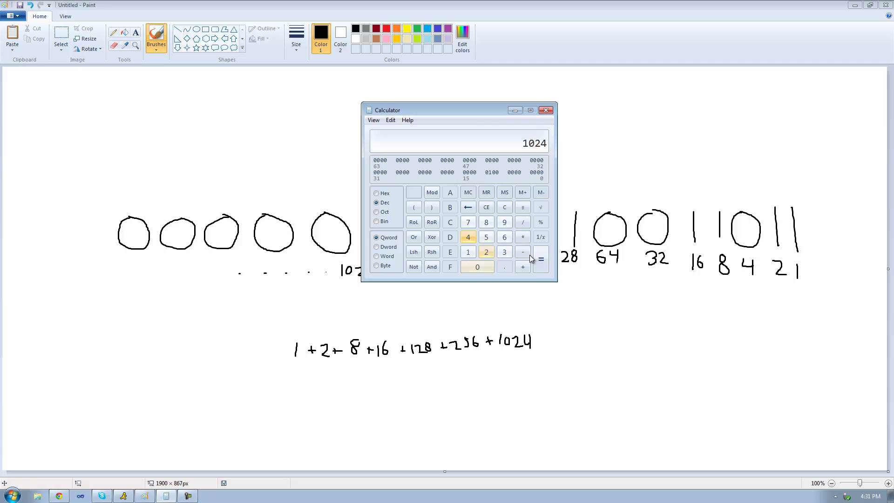
left_click(541, 259)
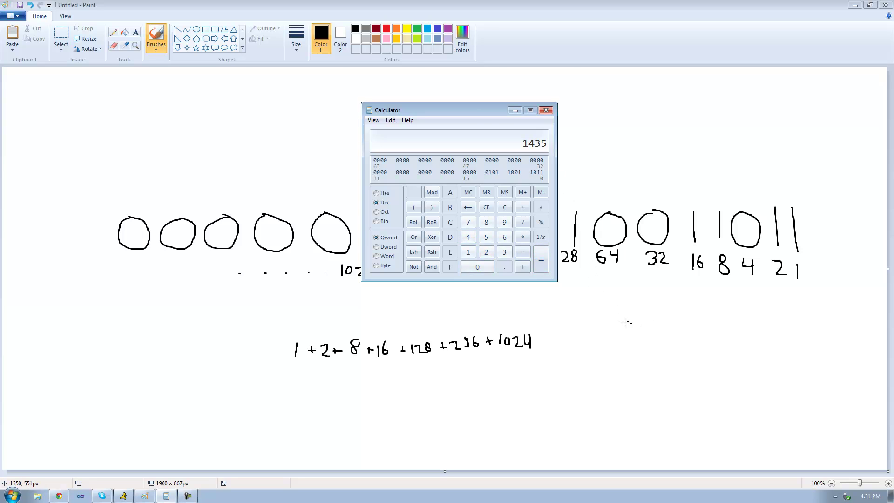
Step: Handwrite = 1435 after the sum in Paint
left_click_drag(550, 336, 567, 335)
left_click_drag(556, 343, 584, 340)
mouse_move(590, 322)
left_mouse_down()
mouse_move(589, 331)
mouse_move(604, 330)
left_mouse_up()
mouse_move(601, 320)
left_mouse_down()
mouse_move(601, 345)
mouse_move(626, 326)
mouse_move(614, 344)
left_mouse_up()
mouse_move(651, 320)
left_mouse_down()
mouse_move(640, 321)
mouse_move(632, 343)
left_mouse_up()
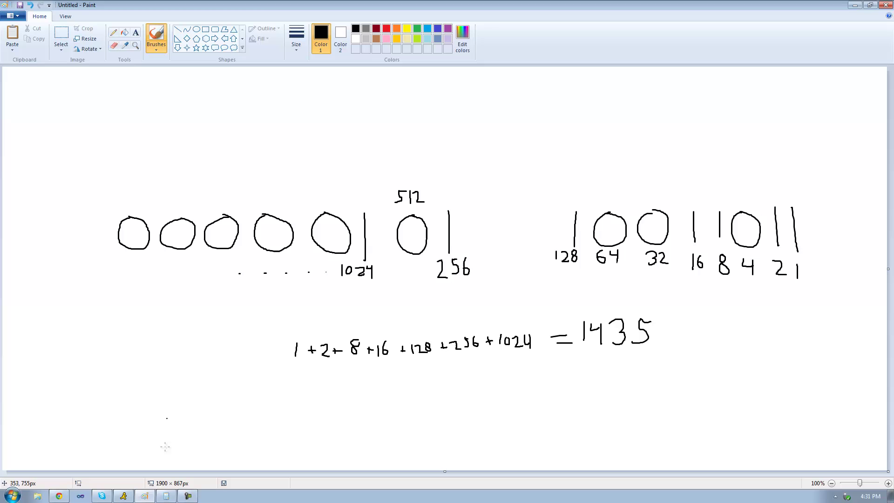
Step: Convert 1435 to binary in Calculator and move its window below the handwritten 16-bit number
left_click(166, 496)
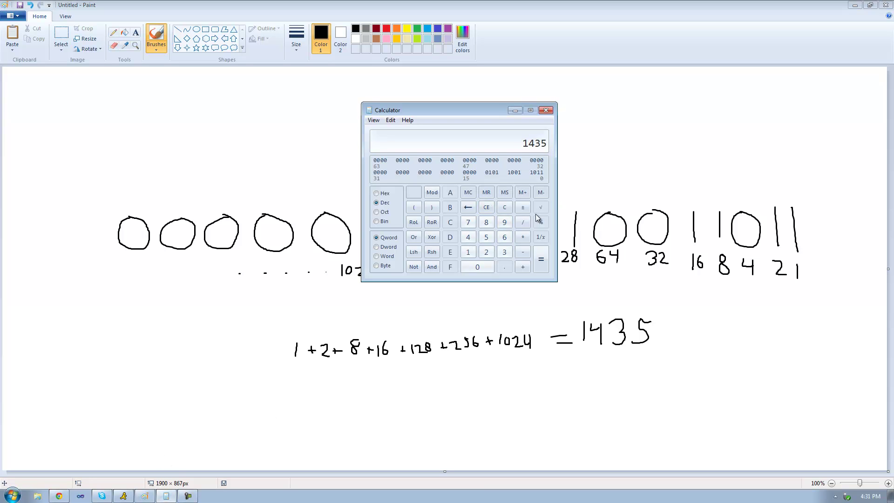
left_click(377, 221)
left_click_drag(490, 124, 507, 299)
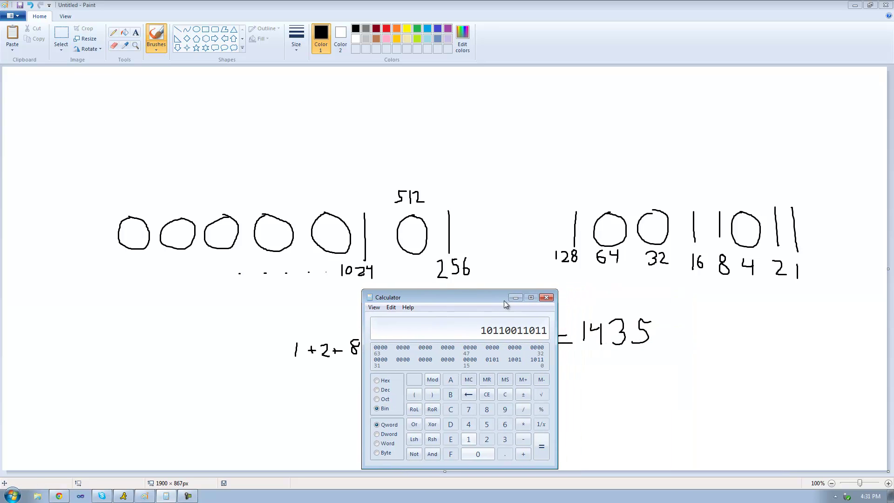